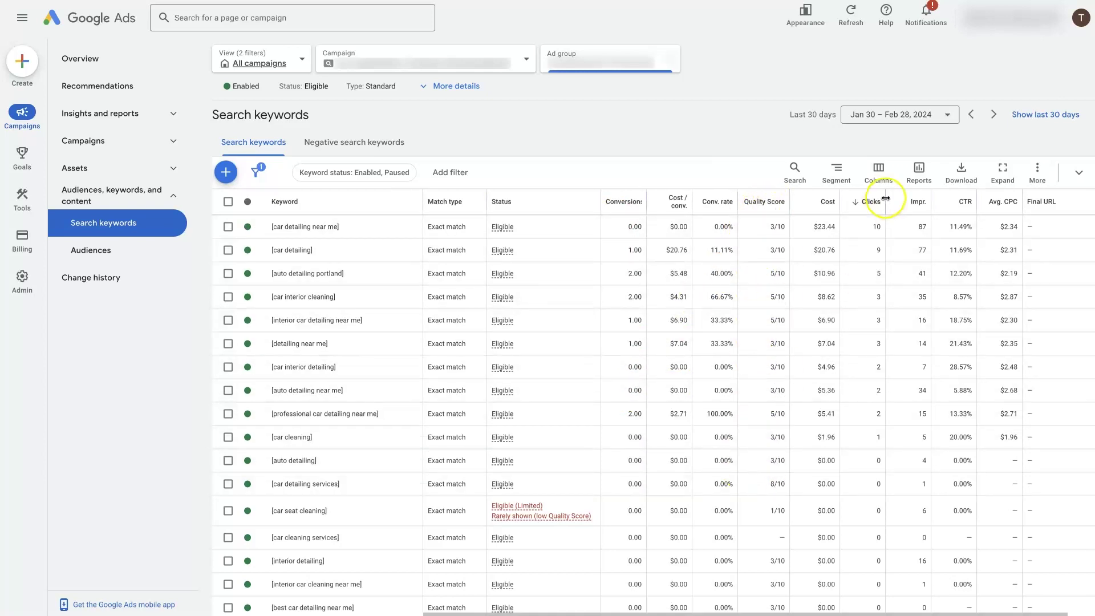
Tick the Quality Score column in the keywords column editor, found by searching 'q'
{"action": "left_click", "coordinate": [879, 175]}
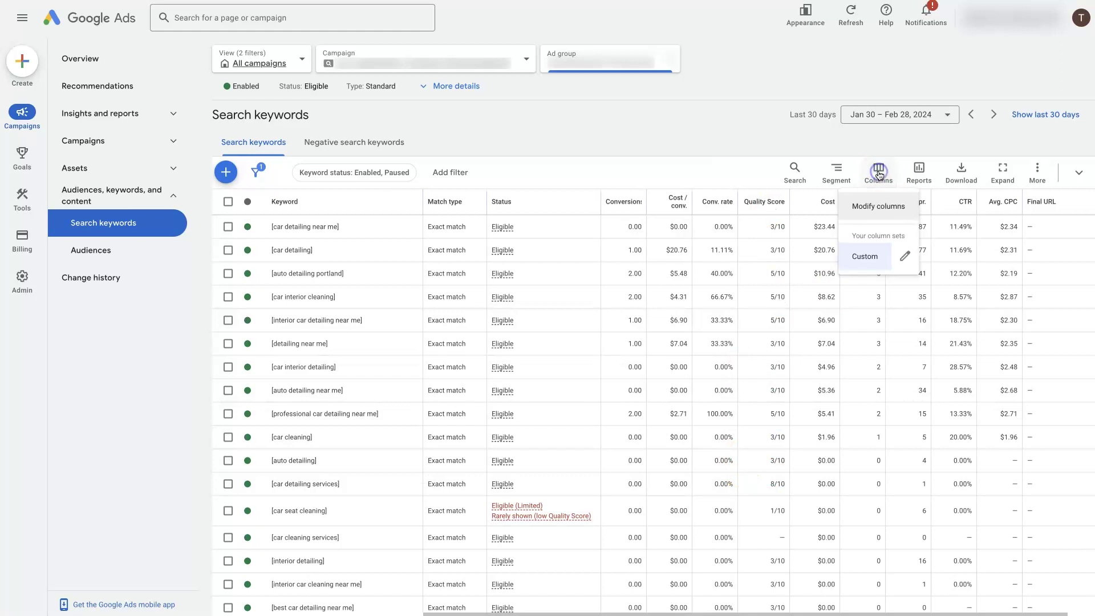
{"action": "left_click", "coordinate": [883, 200]}
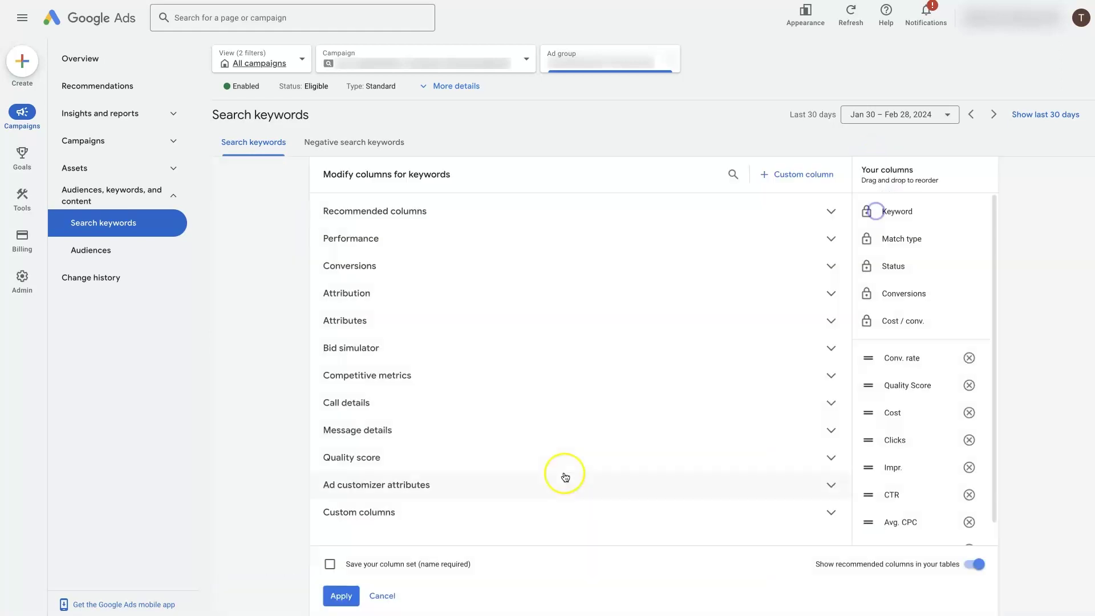
{"action": "left_click", "coordinate": [733, 175]}
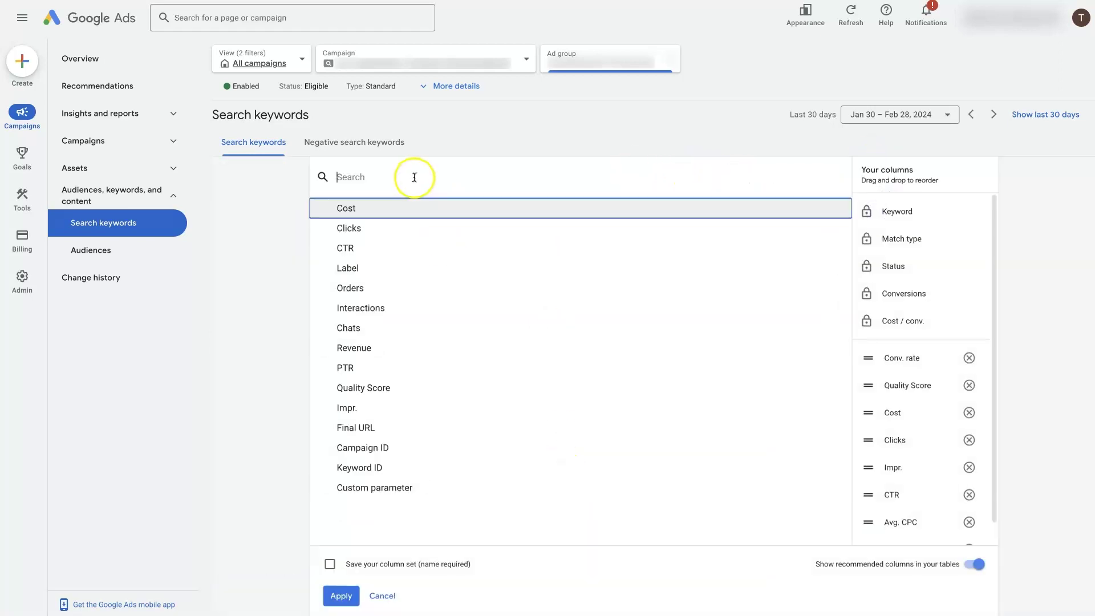
{"action": "type", "text": "qu"}
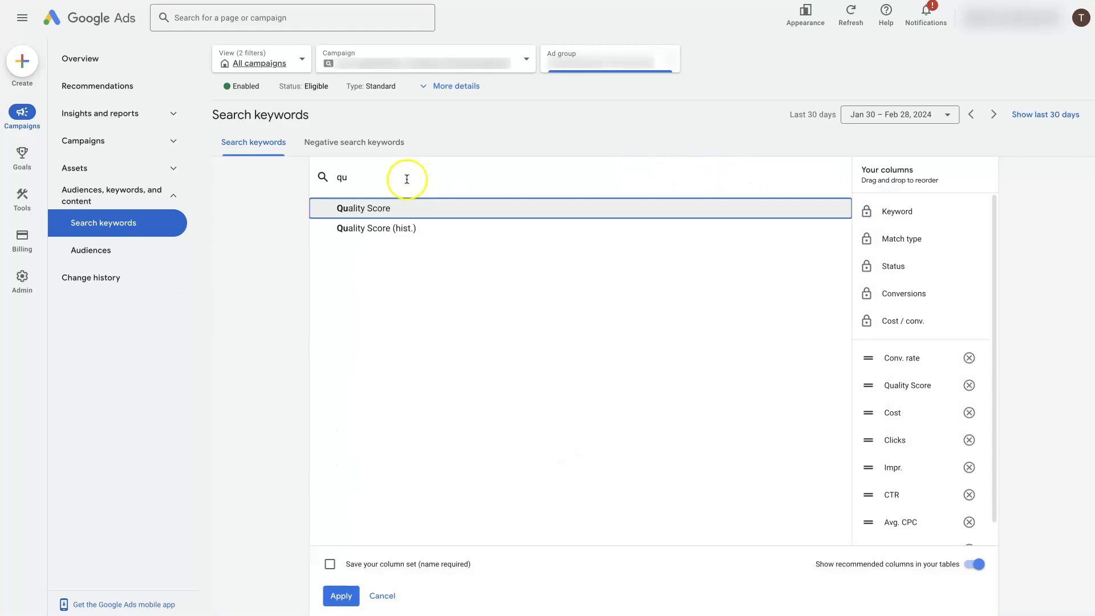
{"action": "left_click", "coordinate": [372, 209]}
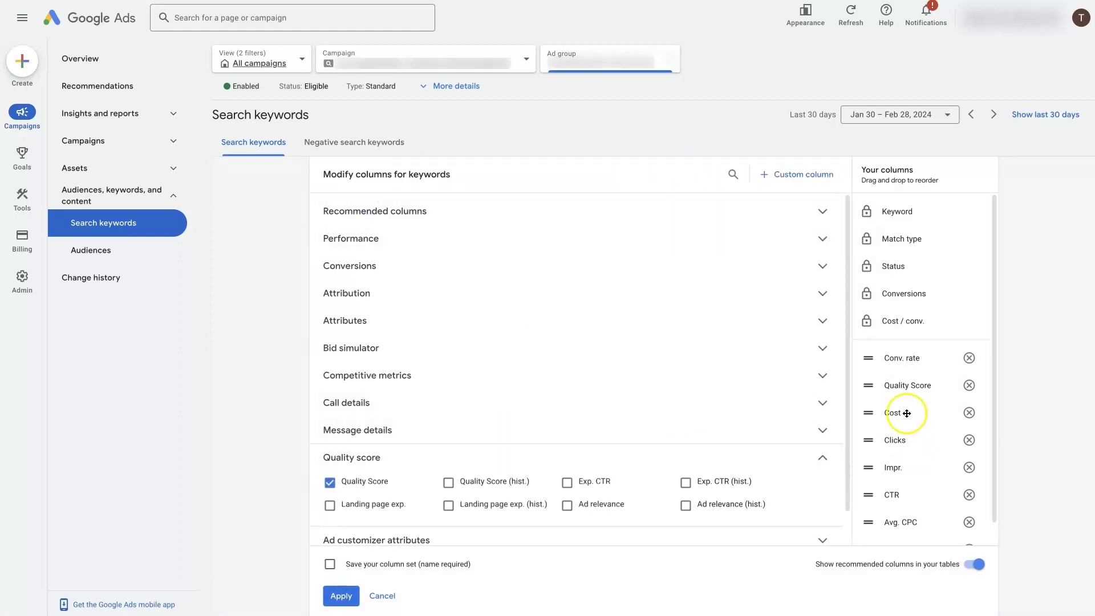
{"action": "scroll", "coordinate": [897, 411], "scroll_direction": "down", "scroll_amount": 1}
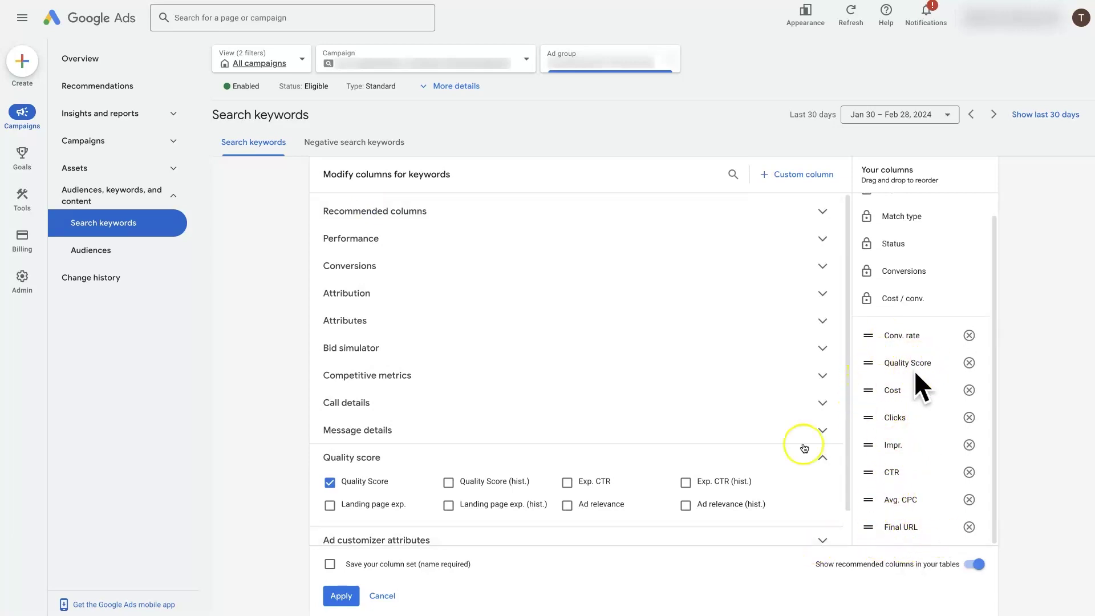
Apply the Quality Score column to the Search keywords table, then bring up the Quality Score help article
{"action": "left_click", "coordinate": [362, 596]}
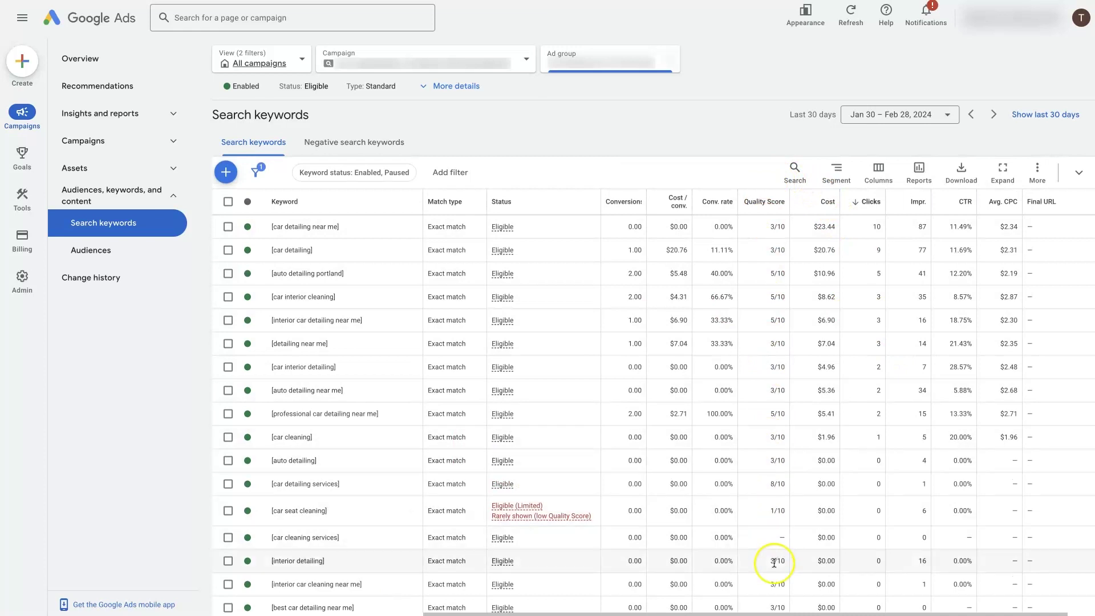
{"action": "left_click", "coordinate": [804, 20]}
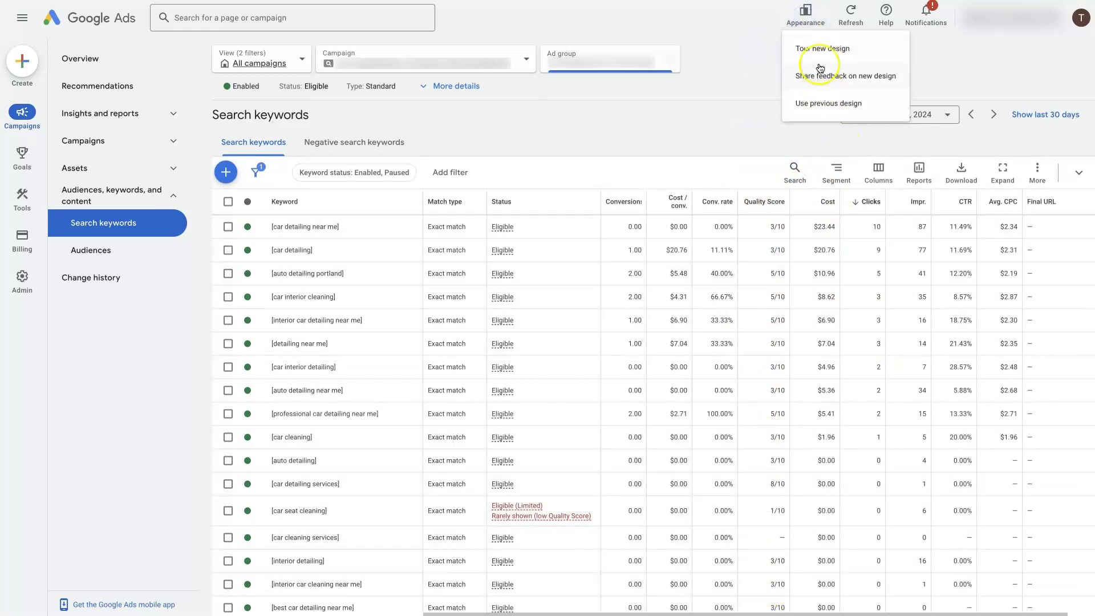
{"action": "left_click", "coordinate": [750, 35]}
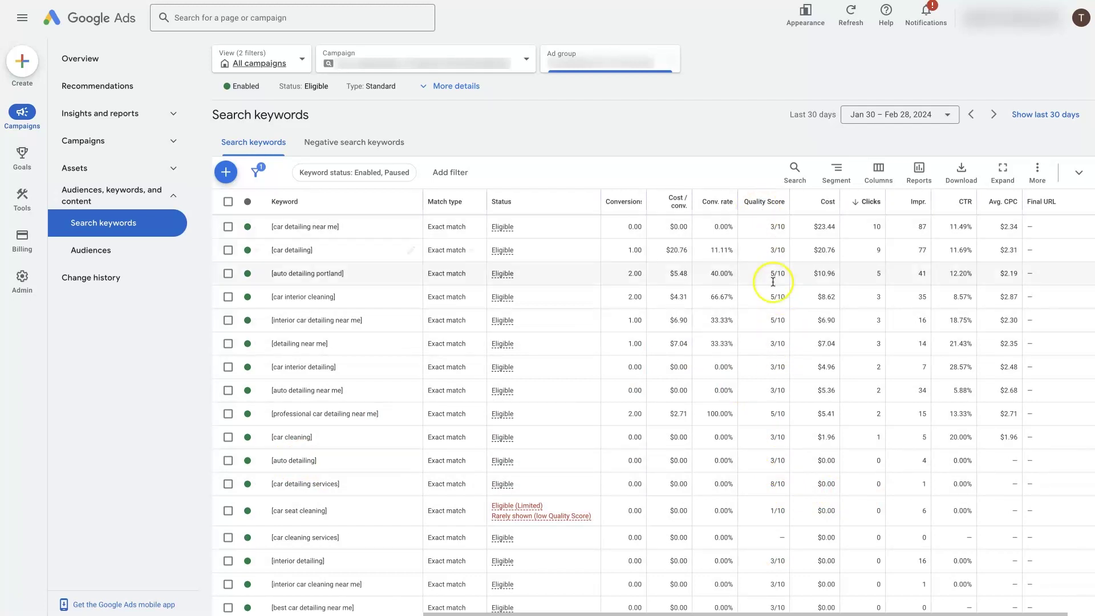
{"action": "left_click", "coordinate": [767, 475]}
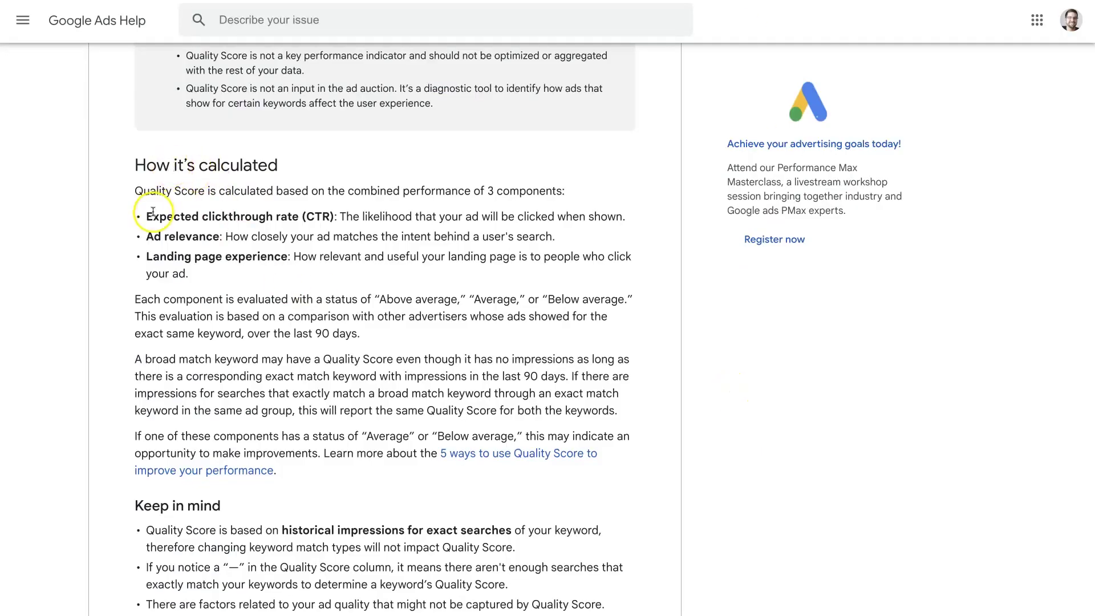
{"action": "left_click_drag", "start_coordinate": [144, 216], "coordinate": [300, 217]}
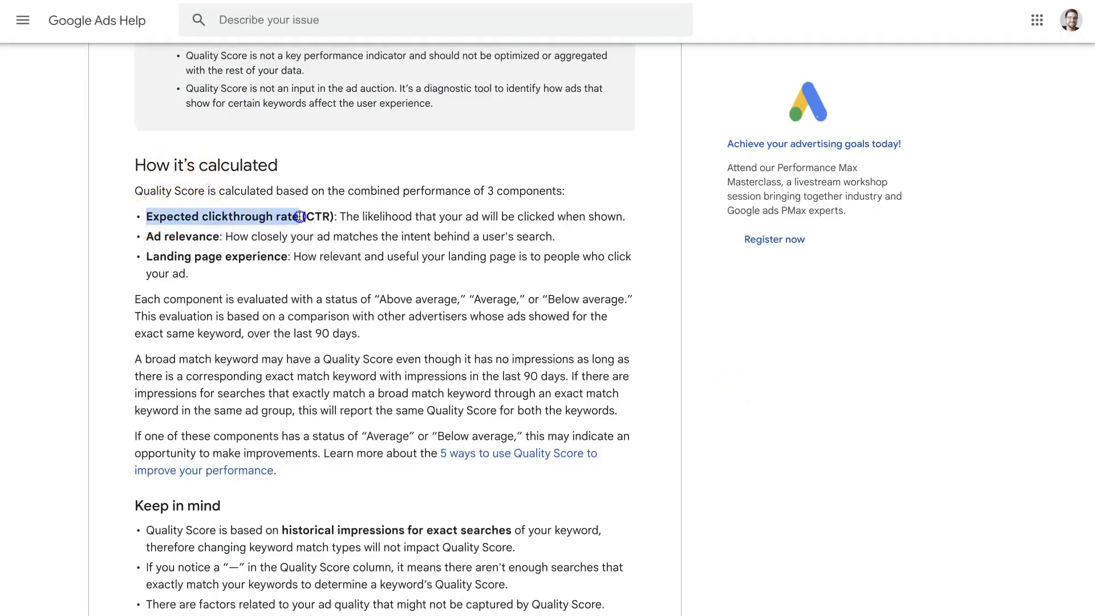
{"action": "left_click_drag", "start_coordinate": [146, 237], "coordinate": [219, 238]}
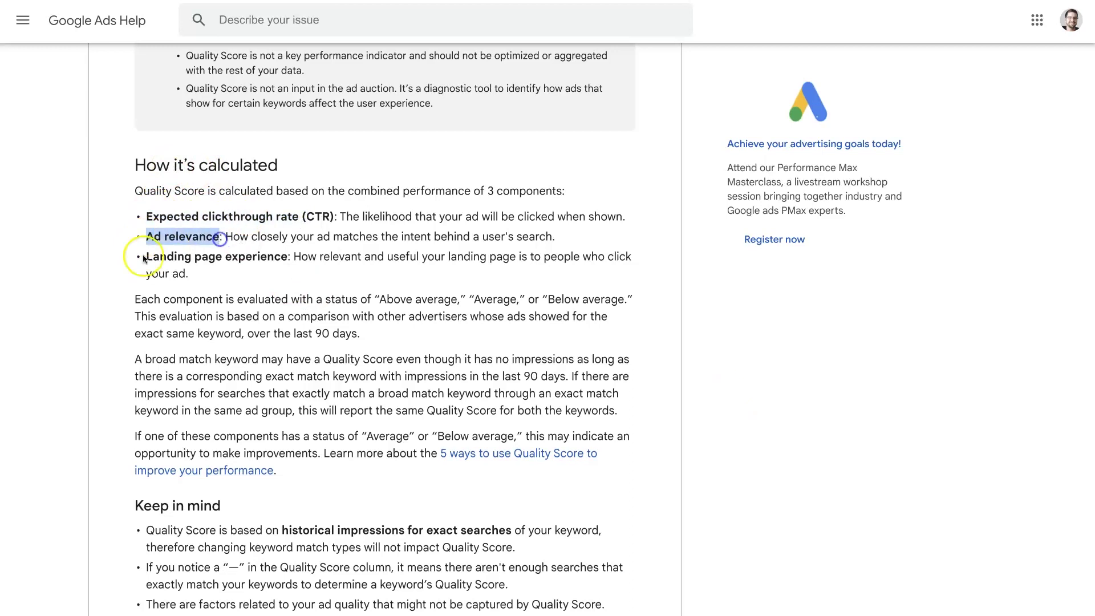
{"action": "left_click_drag", "start_coordinate": [144, 258], "coordinate": [283, 260]}
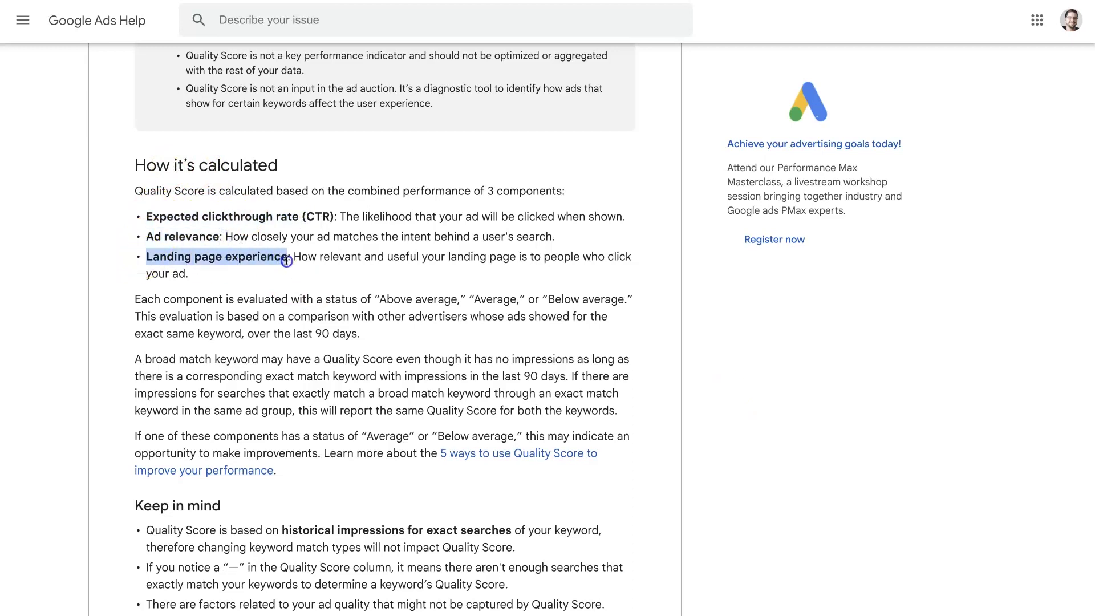
{"action": "left_click", "coordinate": [378, 217]}
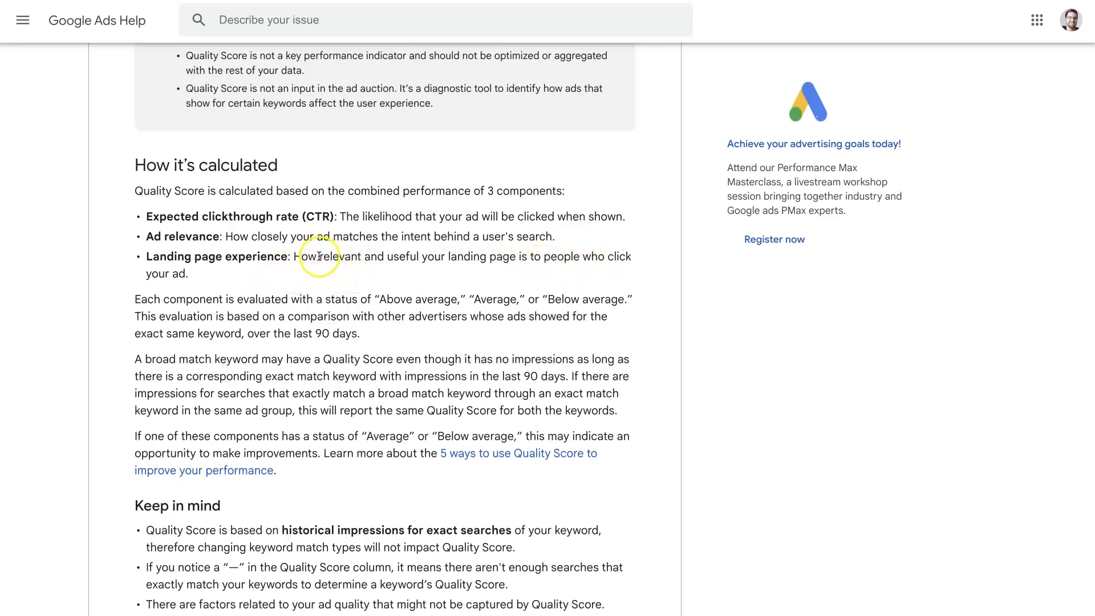
{"action": "left_click_drag", "start_coordinate": [319, 257], "coordinate": [421, 257]}
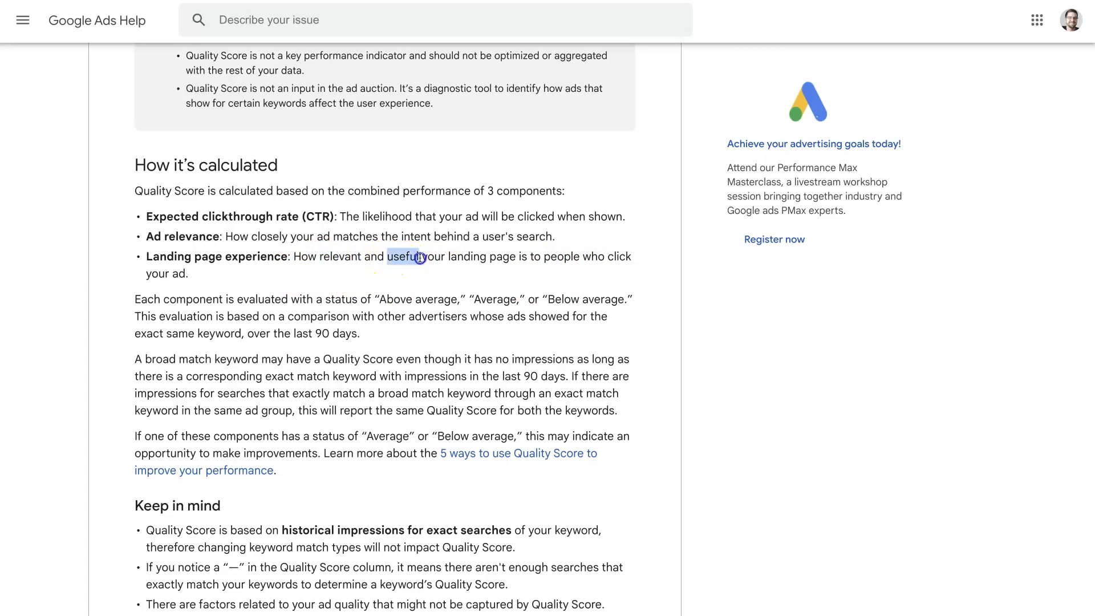
{"action": "left_click_drag", "start_coordinate": [227, 237], "coordinate": [559, 236]}
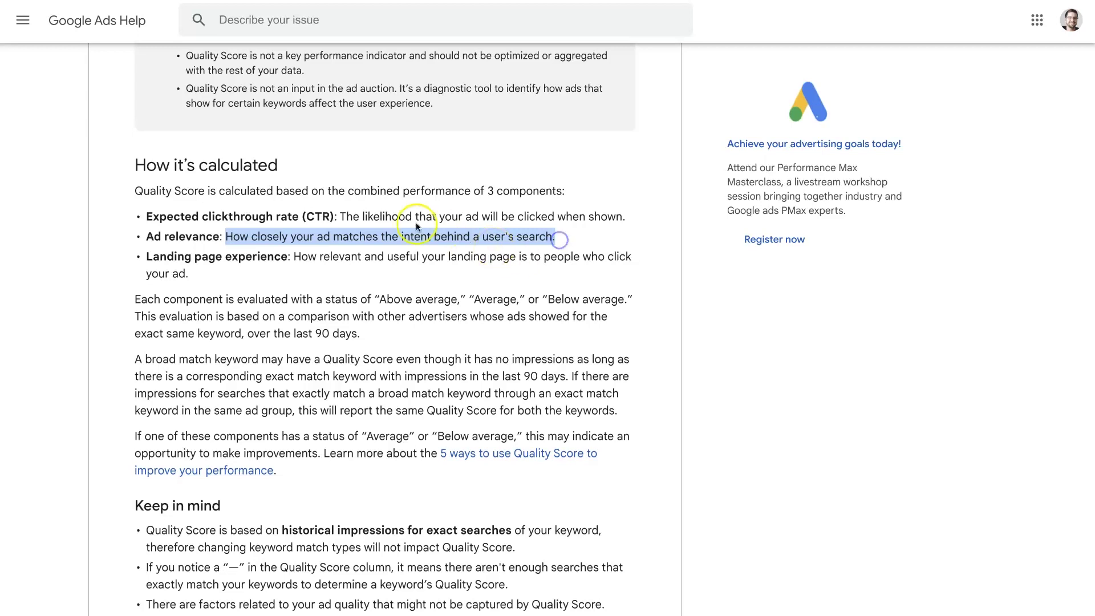
{"action": "left_click", "coordinate": [332, 217]}
{"action": "left_click_drag", "start_coordinate": [333, 216], "coordinate": [628, 215]}
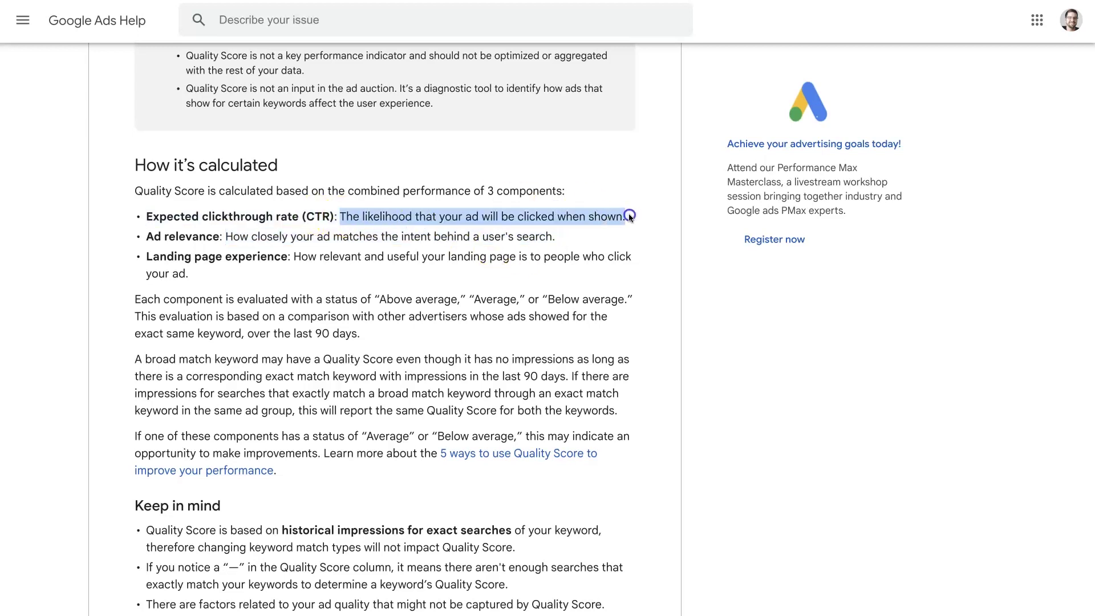
{"action": "left_click", "coordinate": [628, 214]}
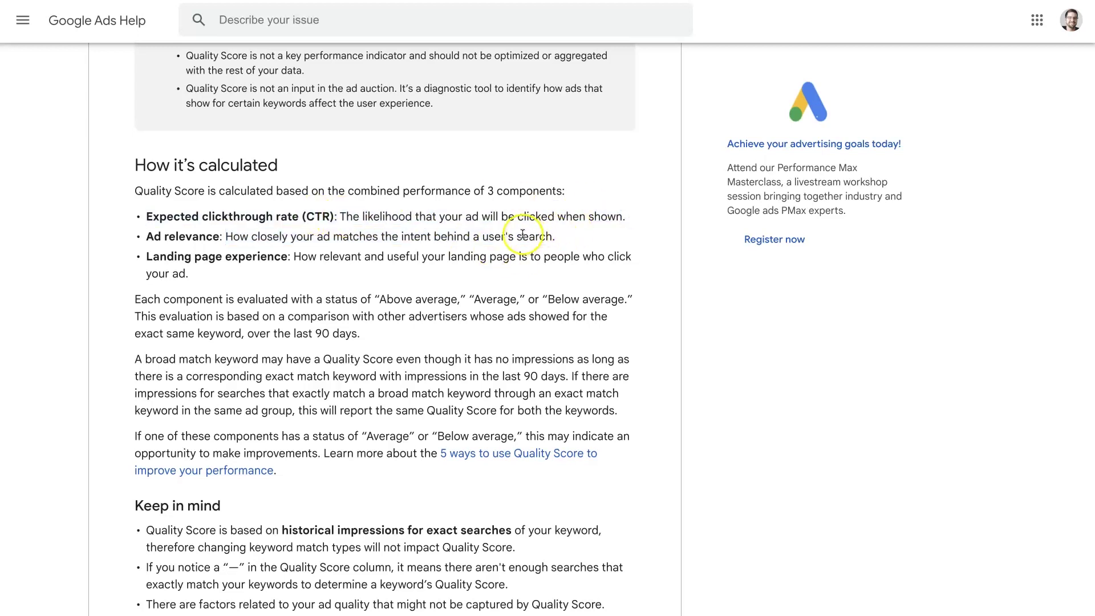
{"action": "left_click_drag", "start_coordinate": [189, 181], "coordinate": [632, 117]}
{"action": "left_click", "coordinate": [632, 117]}
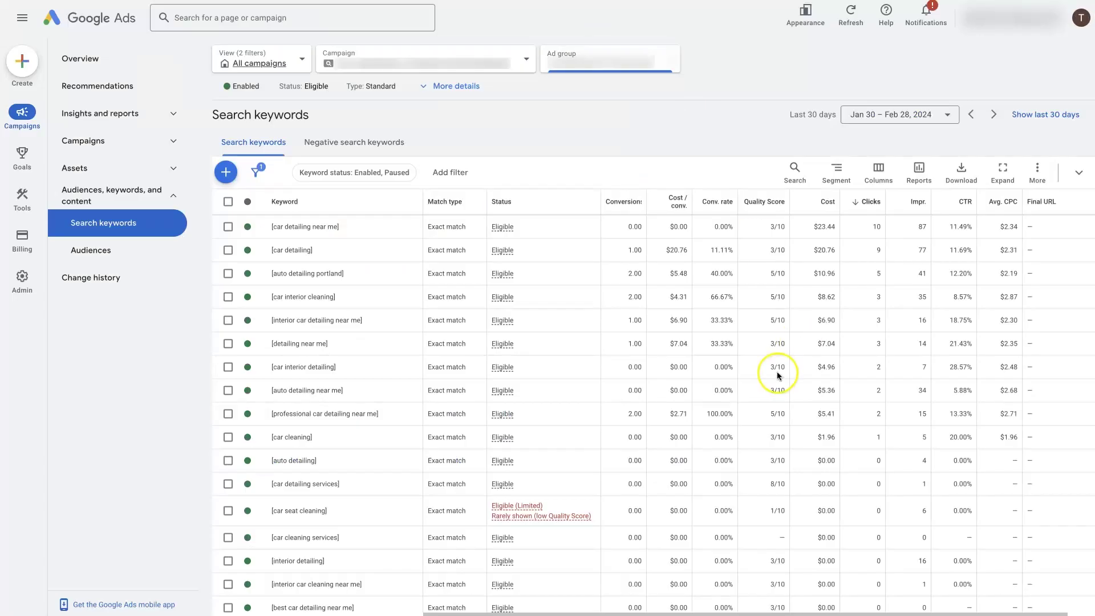
Tick, then untick, the [car detailing near me] and [car detailing] keyword rows
{"action": "left_click", "coordinate": [228, 227]}
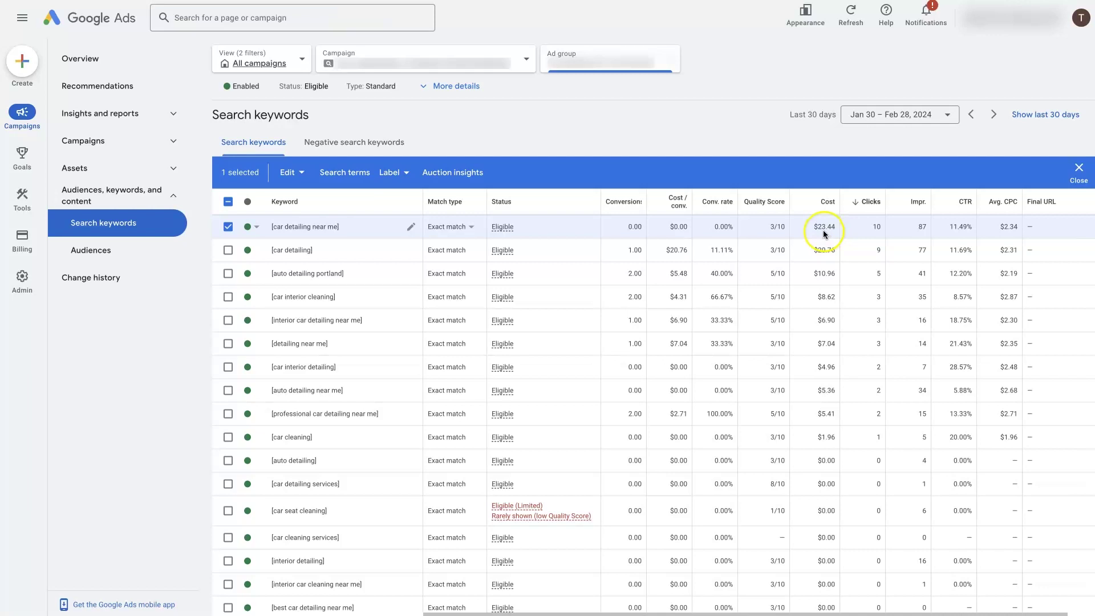
{"action": "left_click", "coordinate": [229, 252]}
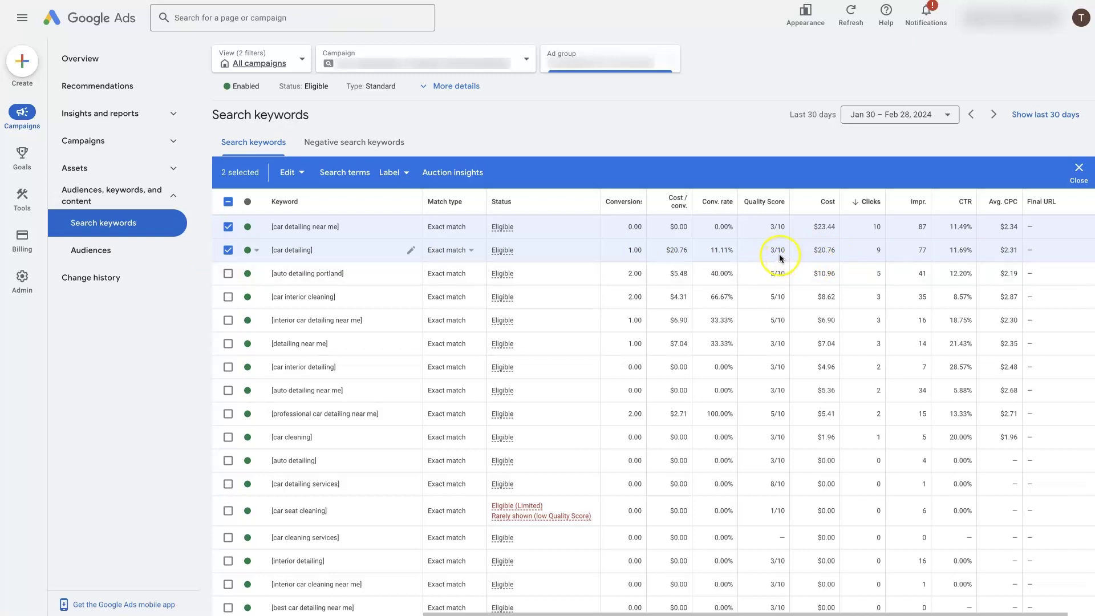
{"action": "left_click", "coordinate": [228, 227]}
{"action": "left_click", "coordinate": [228, 250]}
Select [auto detailing portland], [car interior cleaning] and [interior car detailing near me], briefly highlighting one CTR
{"action": "left_click", "coordinate": [228, 273]}
{"action": "left_click", "coordinate": [228, 297]}
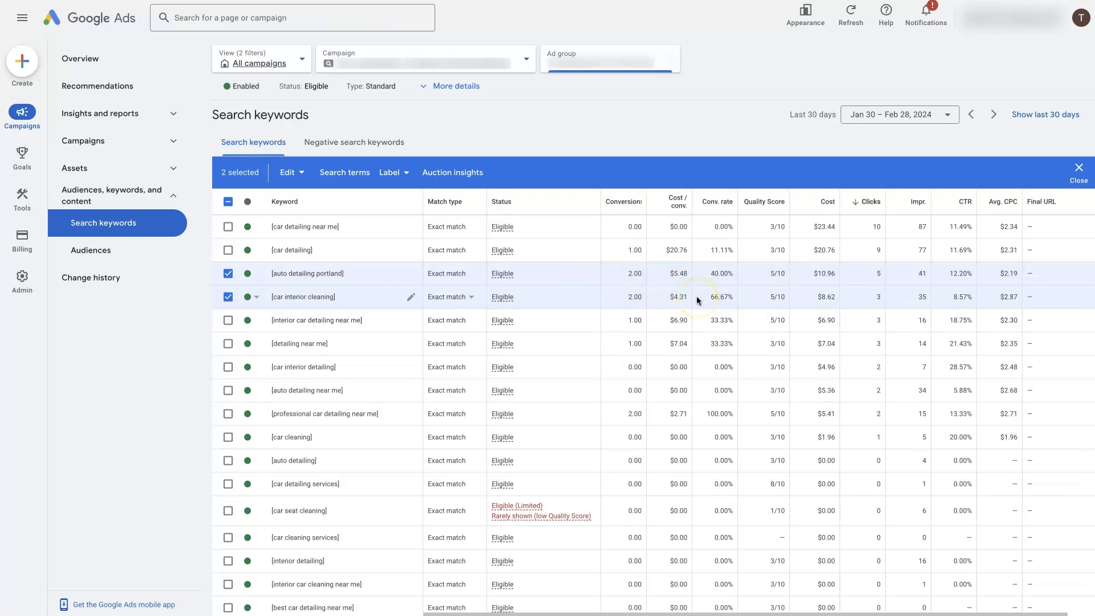
{"action": "left_click", "coordinate": [235, 321]}
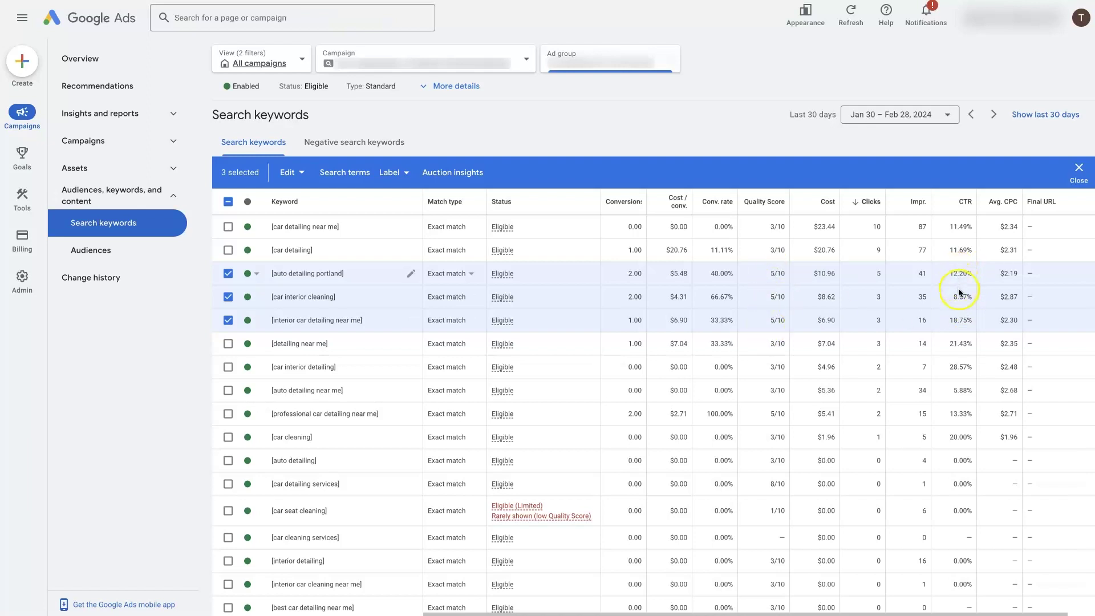
{"action": "left_click_drag", "start_coordinate": [949, 297], "coordinate": [979, 323]}
{"action": "left_click", "coordinate": [959, 275]}
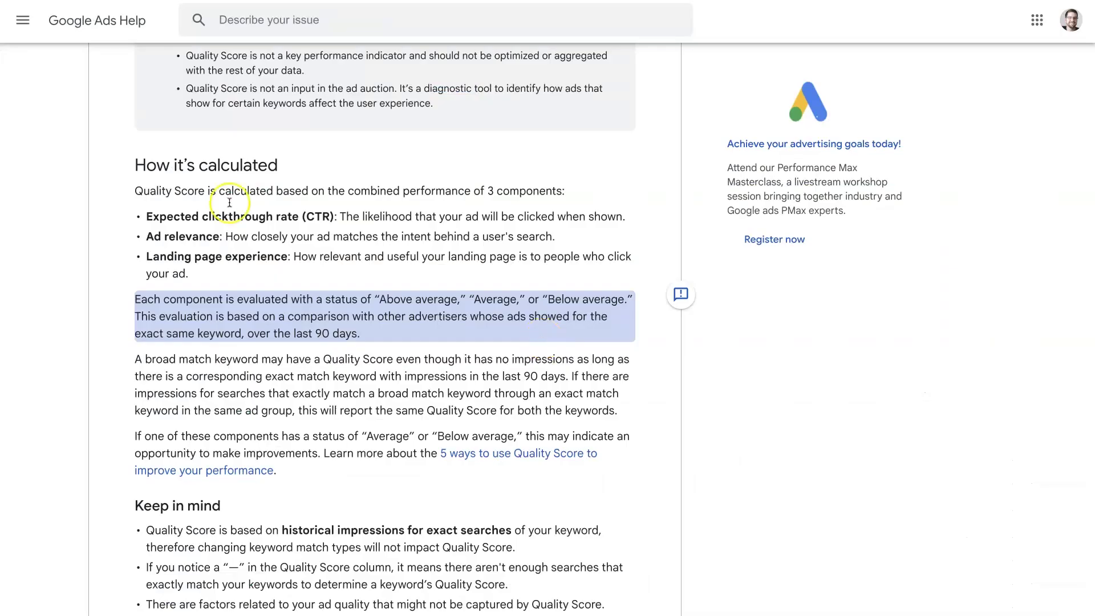
{"action": "left_click", "coordinate": [228, 200]}
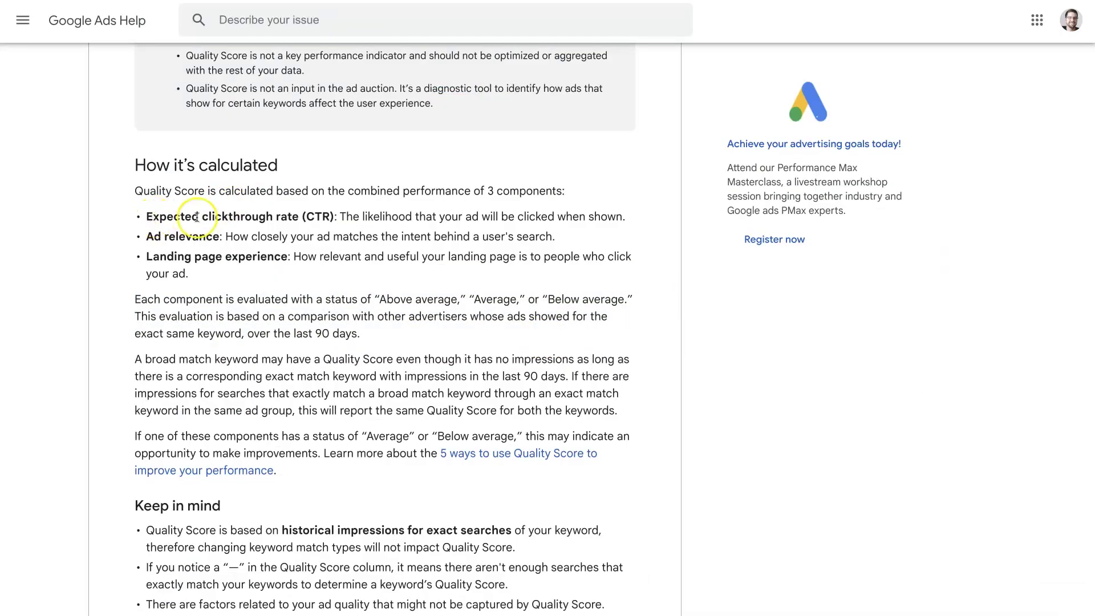
{"action": "left_click_drag", "start_coordinate": [364, 216], "coordinate": [433, 217]}
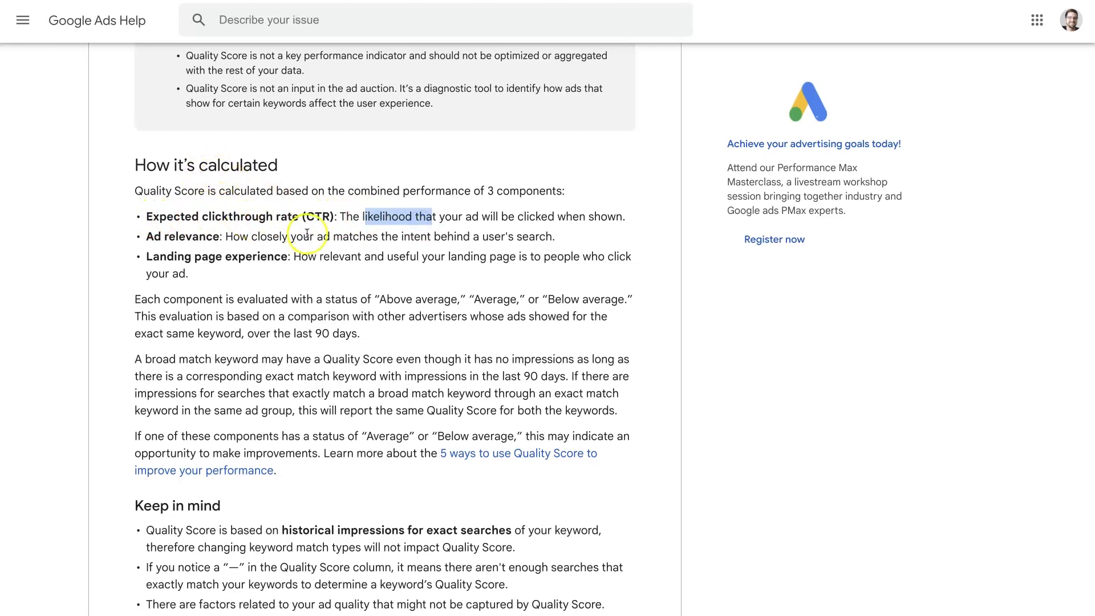